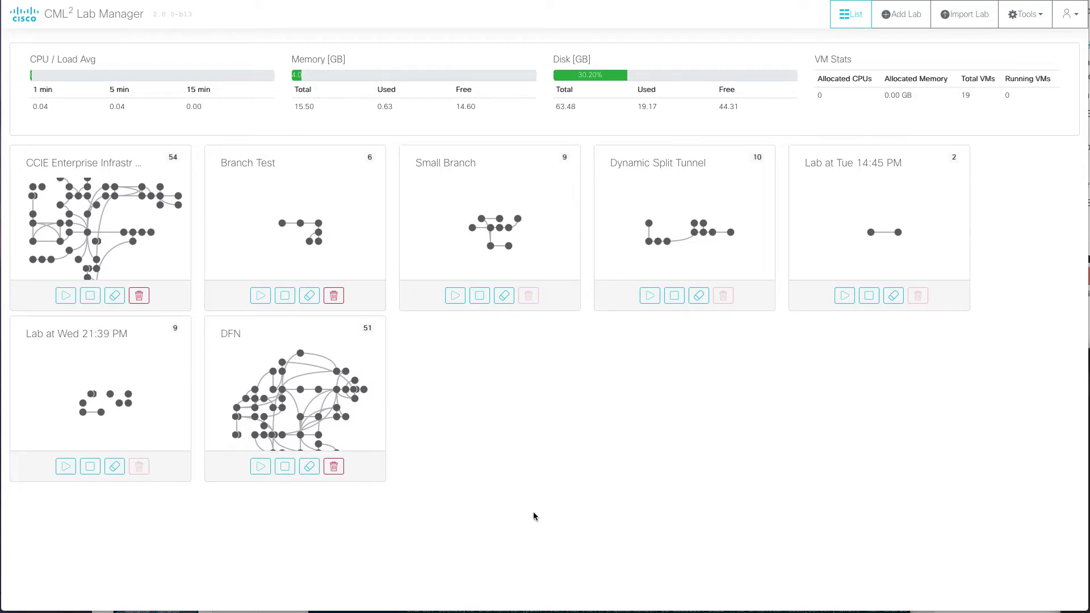
Step: Upload cml2_controller-2.1.0-15.el8.x86_64.rpm from Downloads on the Tools > System Upgrade page
click(1025, 14)
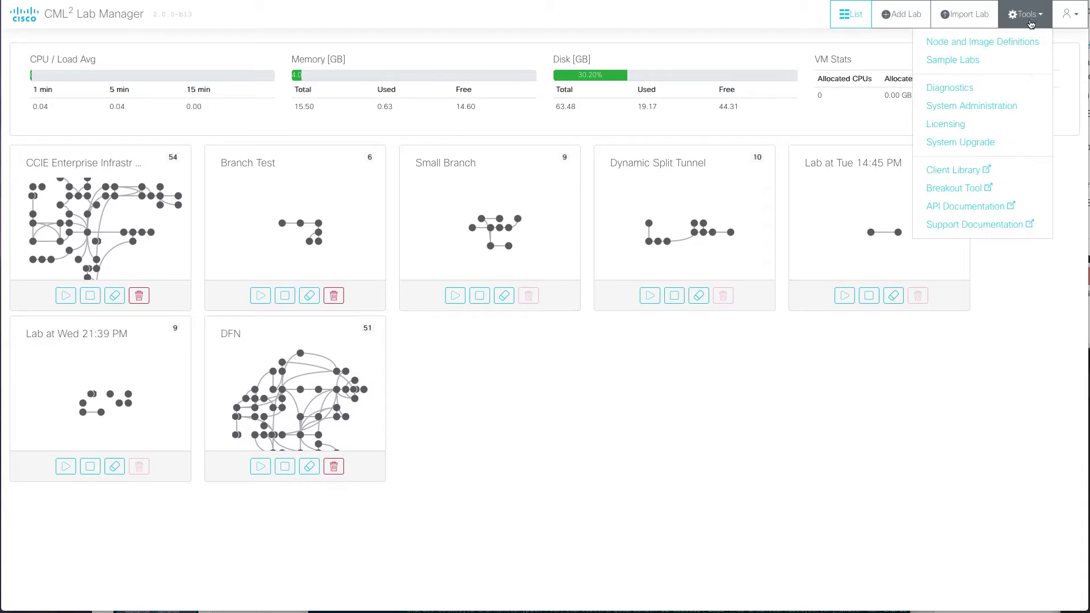
click(1001, 142)
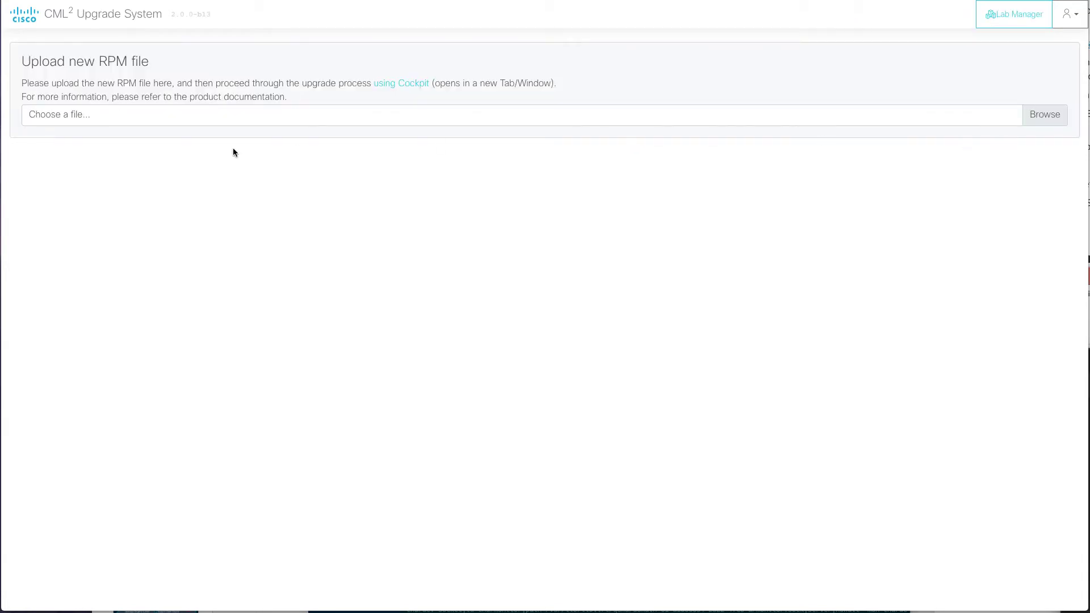
click(141, 119)
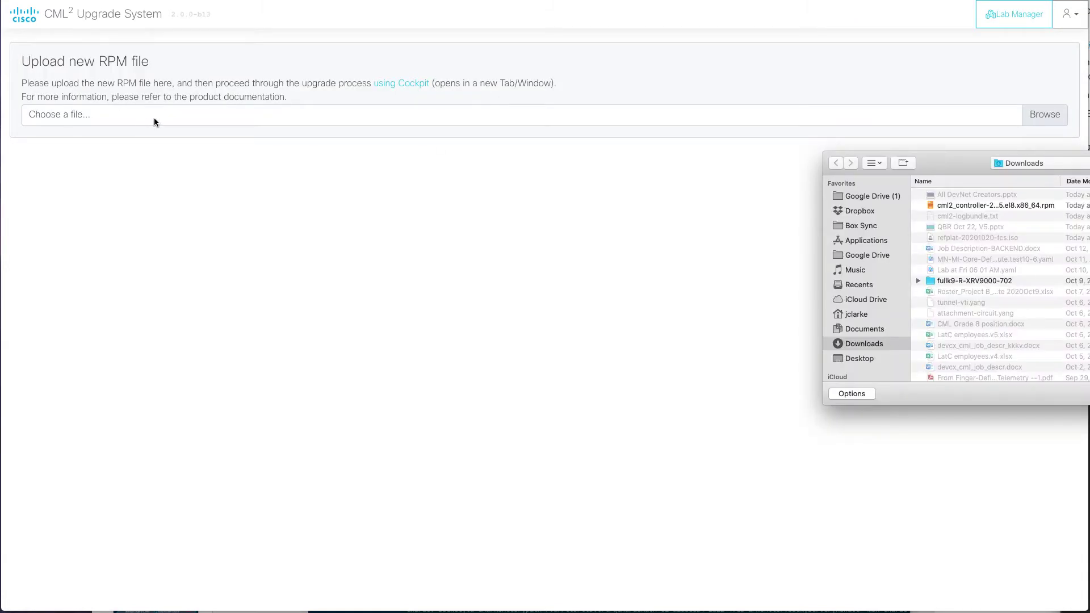
click(958, 206)
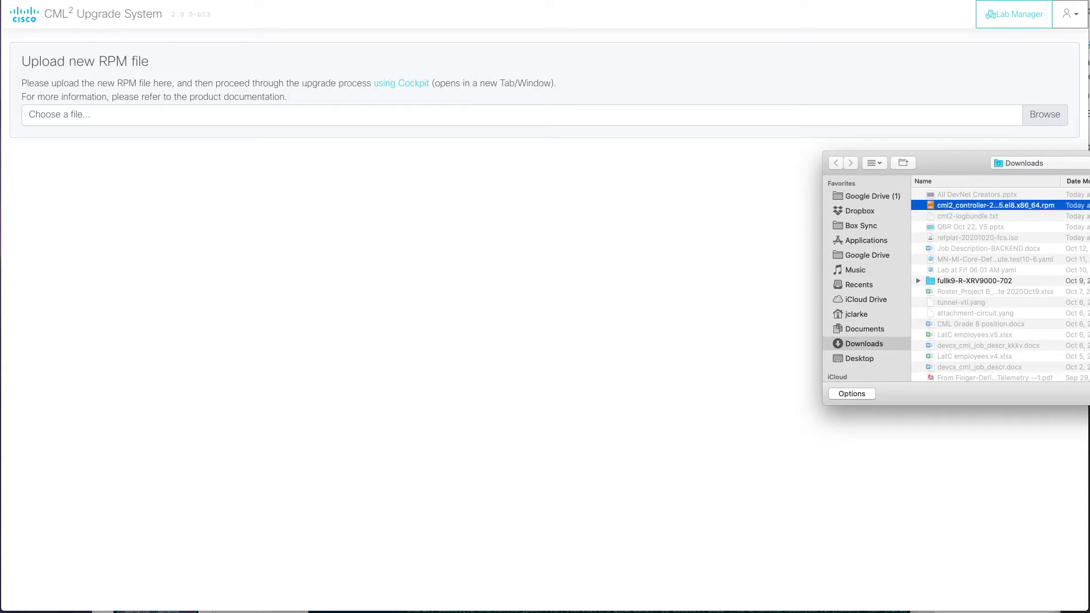
key(Return)
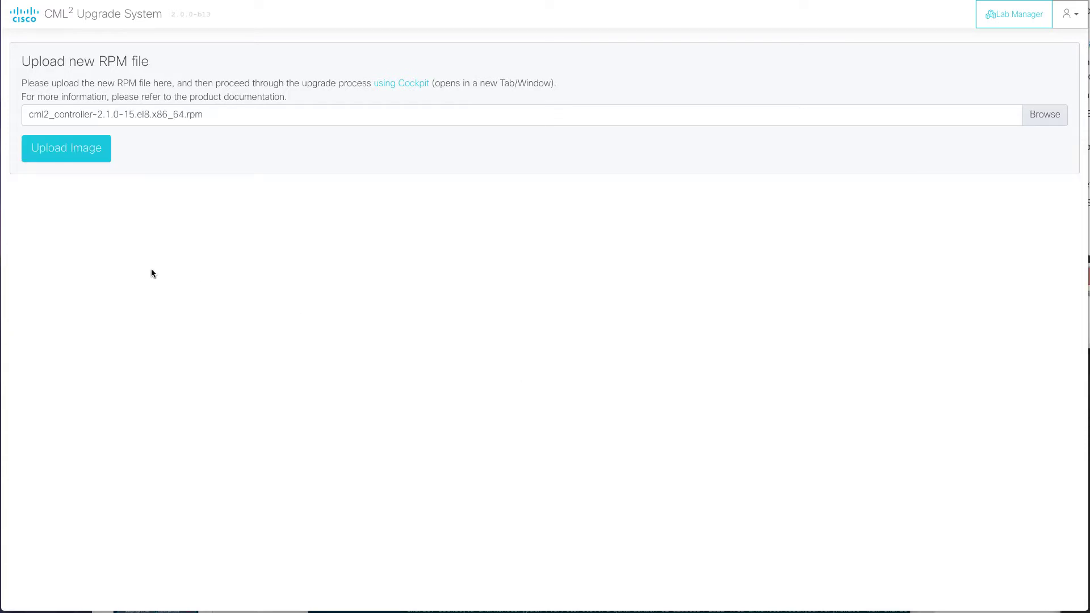
click(59, 160)
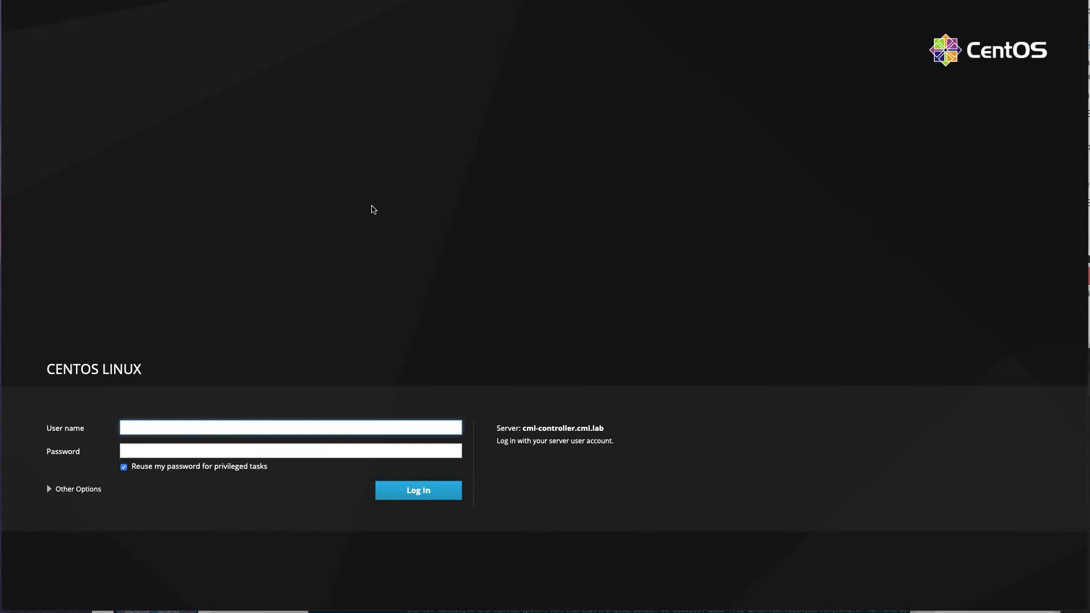
Step: Log in to Cockpit with the admin username and password
text(sysadmin)
key(Tab)
text(*****)
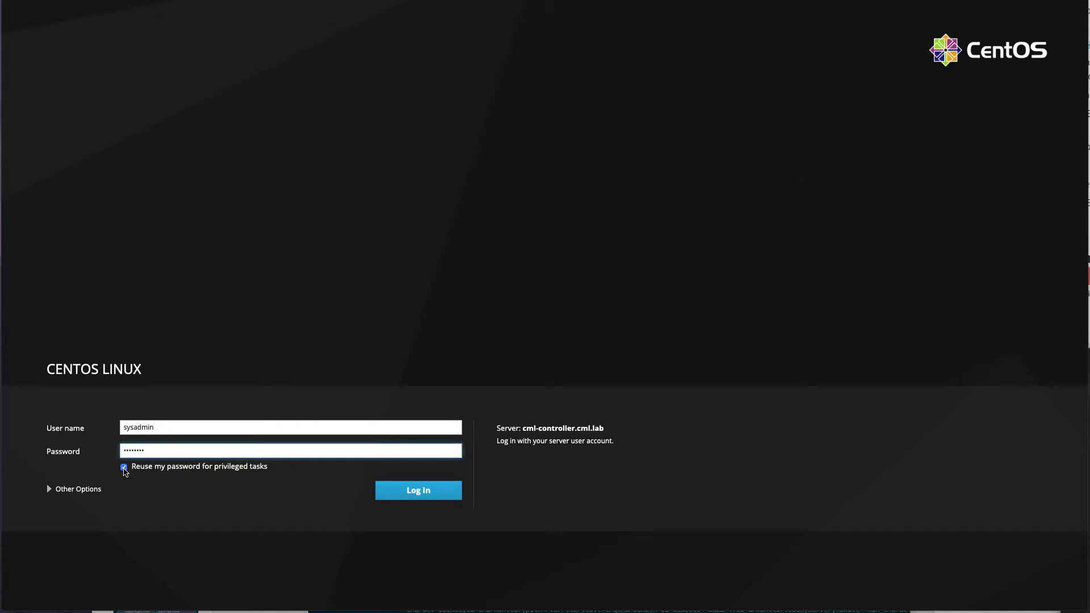
click(392, 492)
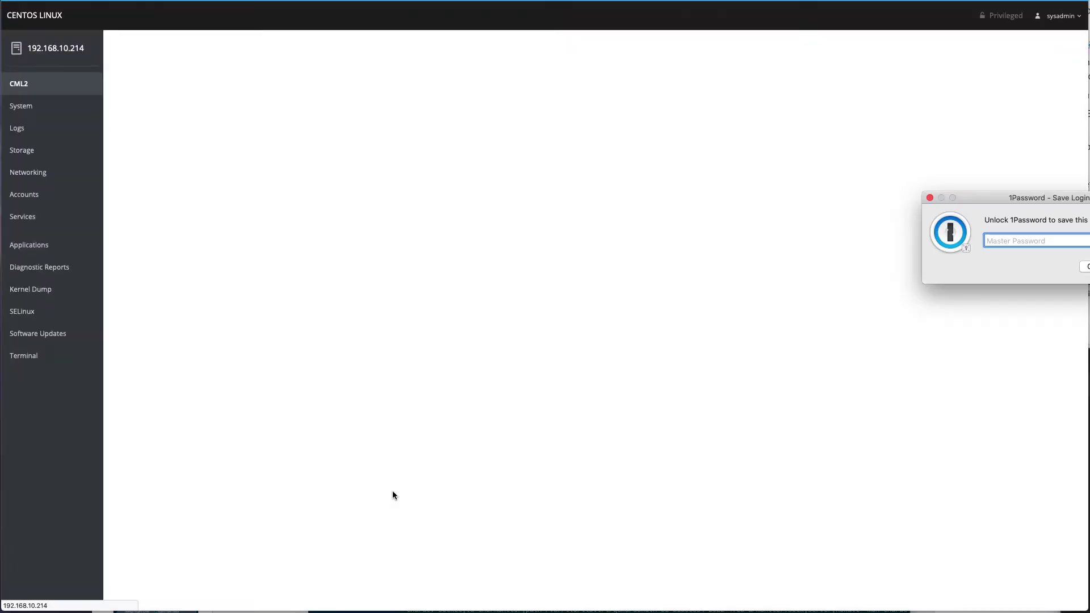
key(Escape)
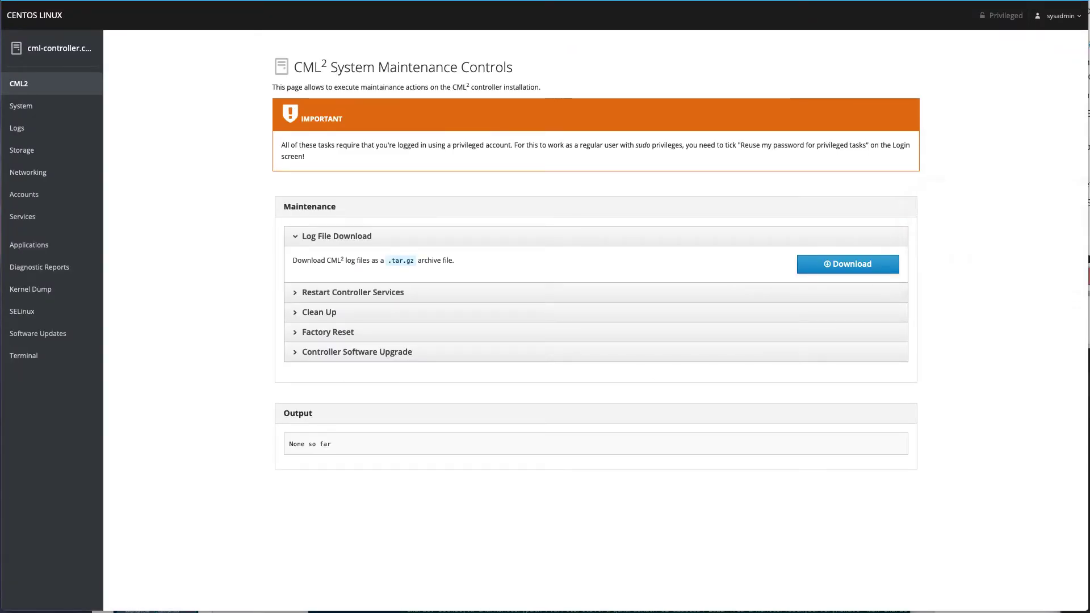
Step: Open a root shell in the Cockpit Terminal with sudo -E -s
click(63, 358)
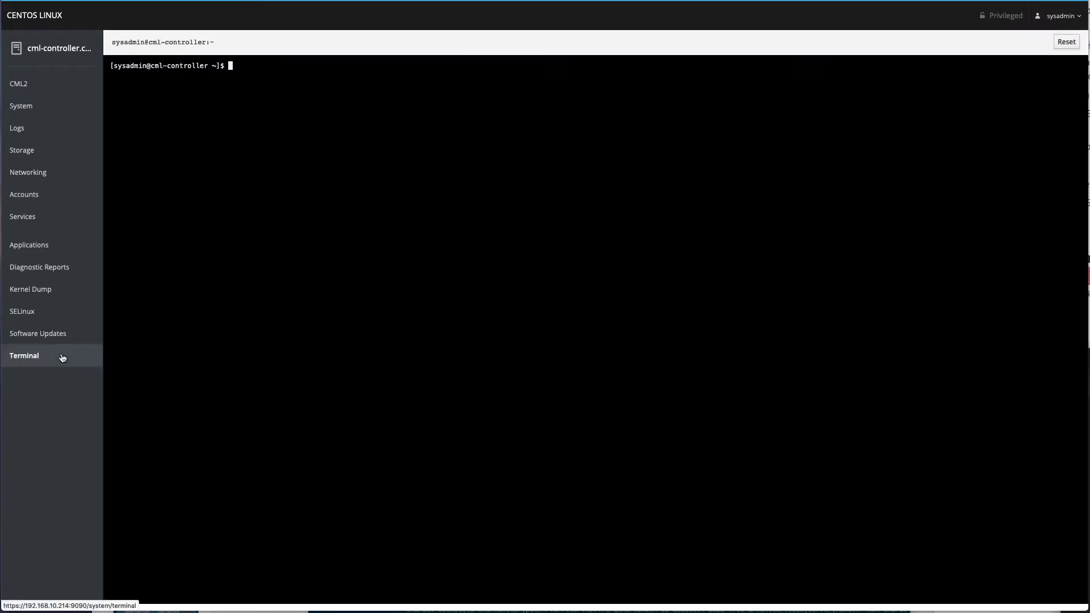
text(sudo -)
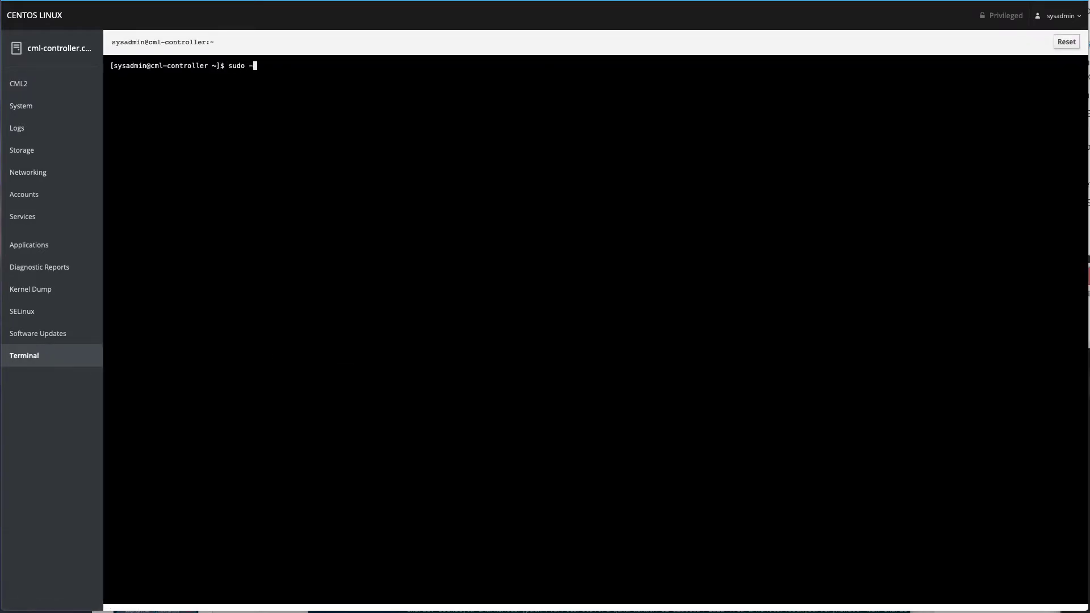
text(E -s)
key(Return)
key(Return)
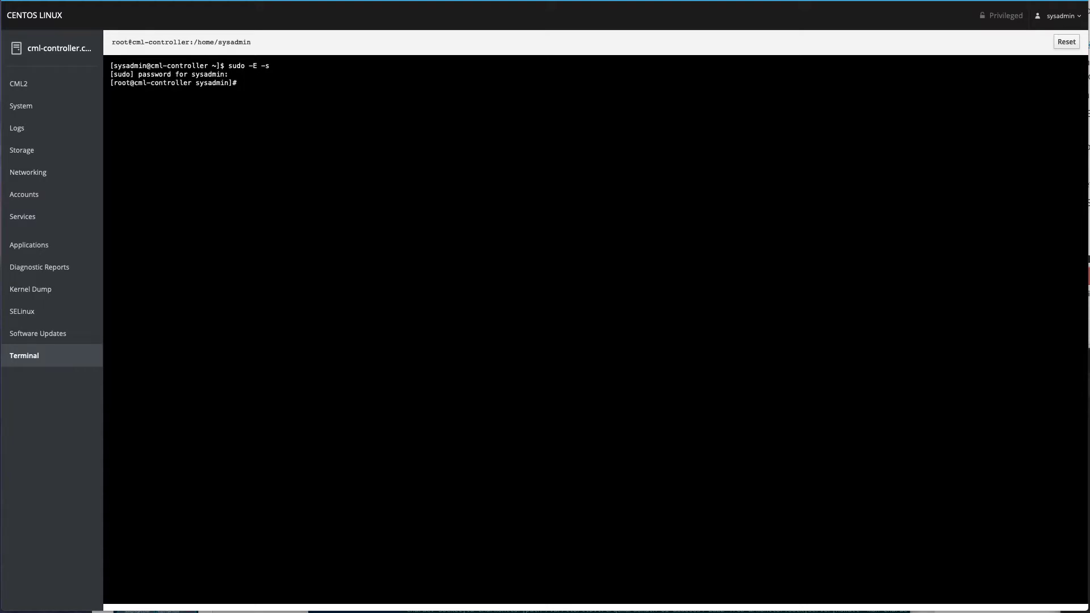
key(Return)
key(Return)
key(Return)
key(Return)
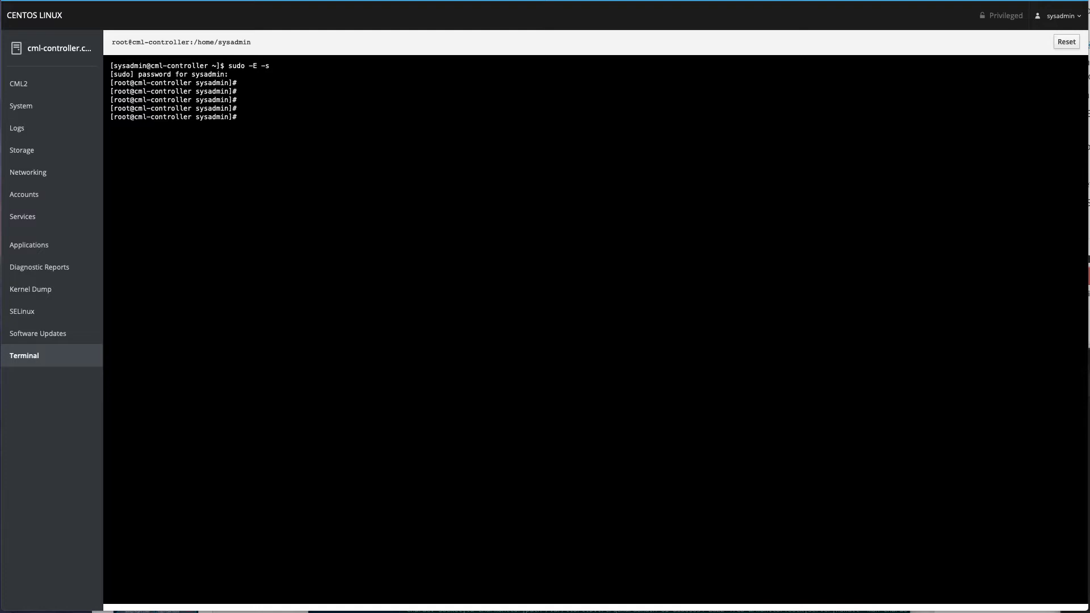
Step: Stop the CML services with systemctl stop virl2.target, then start a tmux session
text(systemctl stop virl2.target)
key(Return)
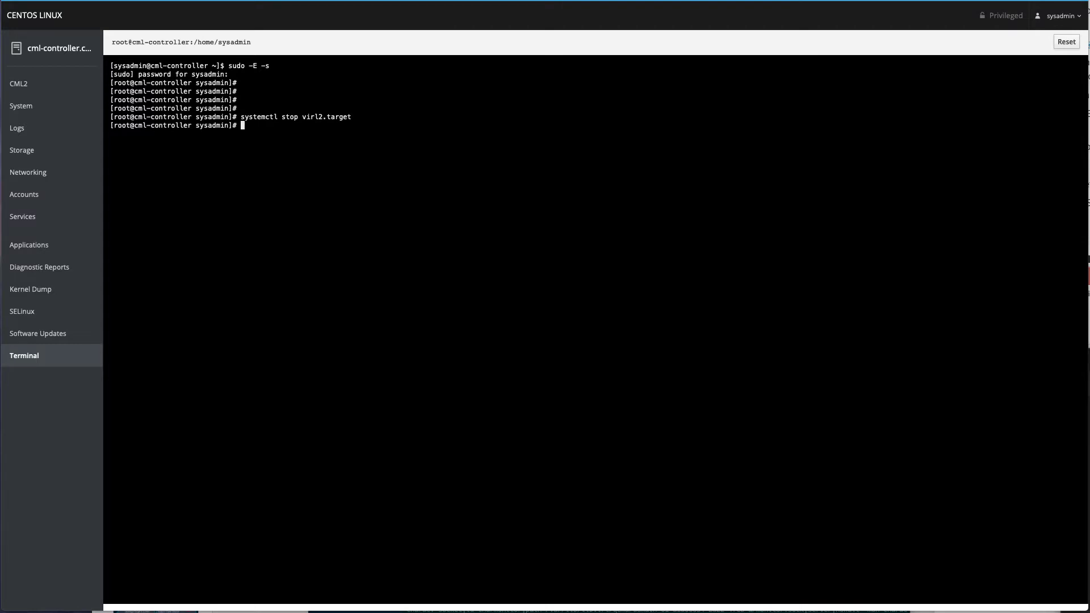
text(tmux)
key(Return)
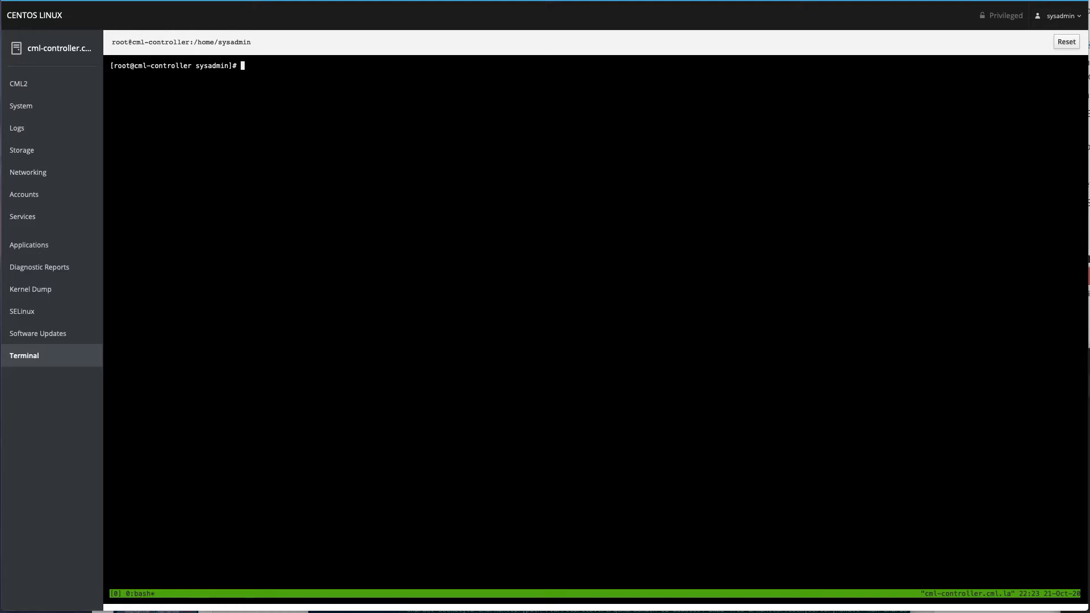
Step: Run dnf update and approve the 17 installs and 425 upgrades with y
text(dnf update)
key(Return)
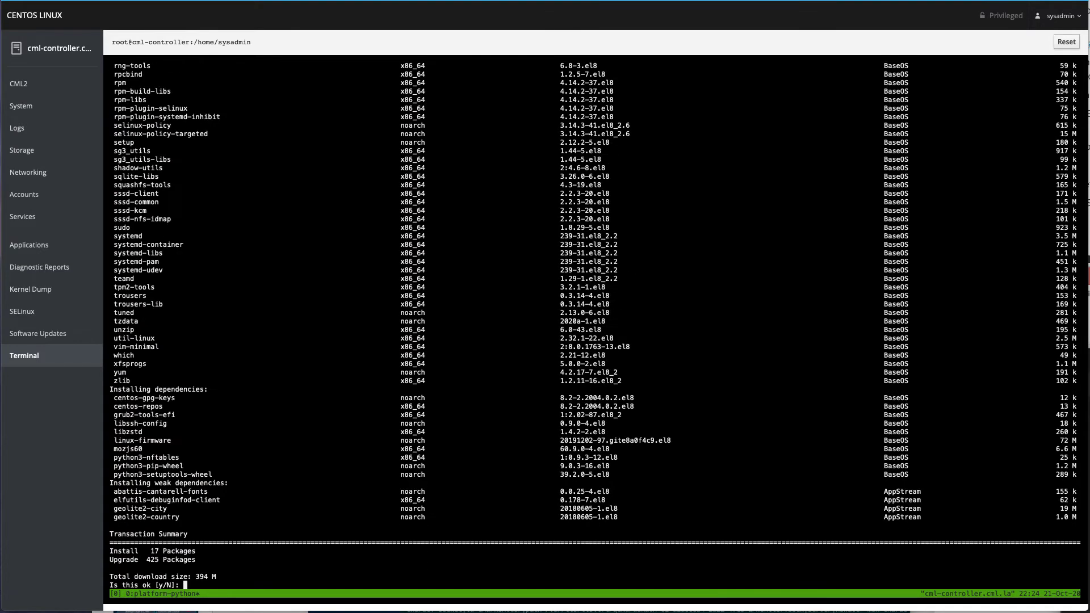
text(y)
key(Return)
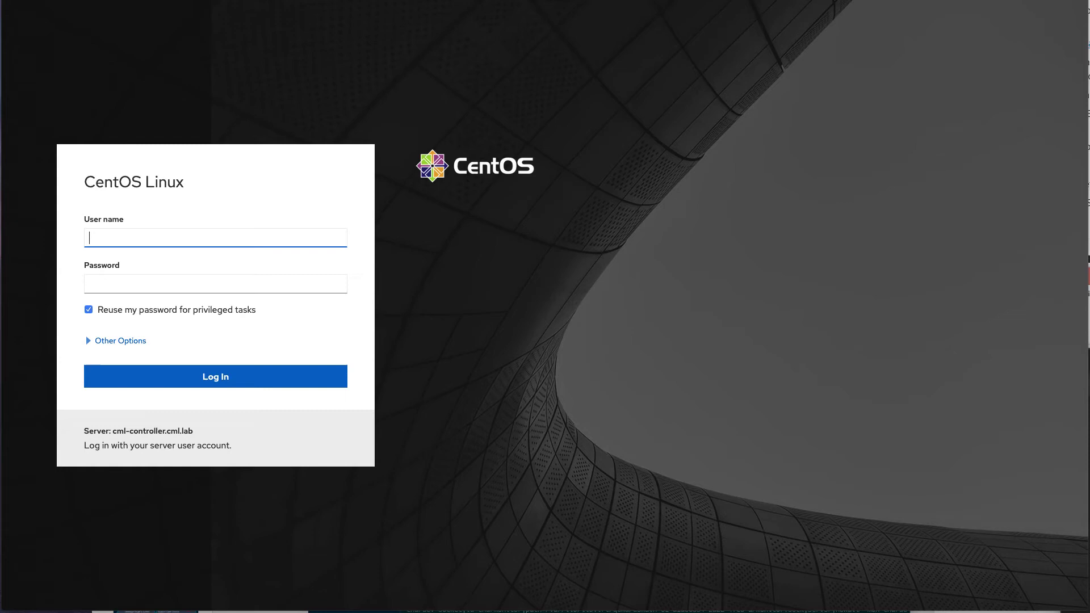
Step: Log back in to Cockpit with the admin username and password
text(sysadmin)
key(Tab)
text(••••••••)
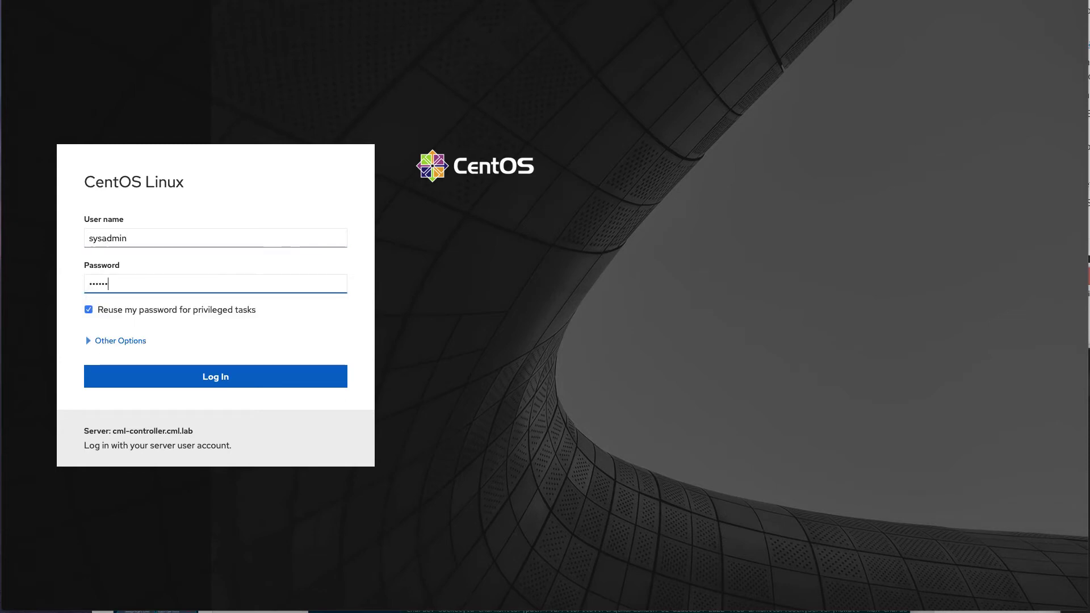
key(Return)
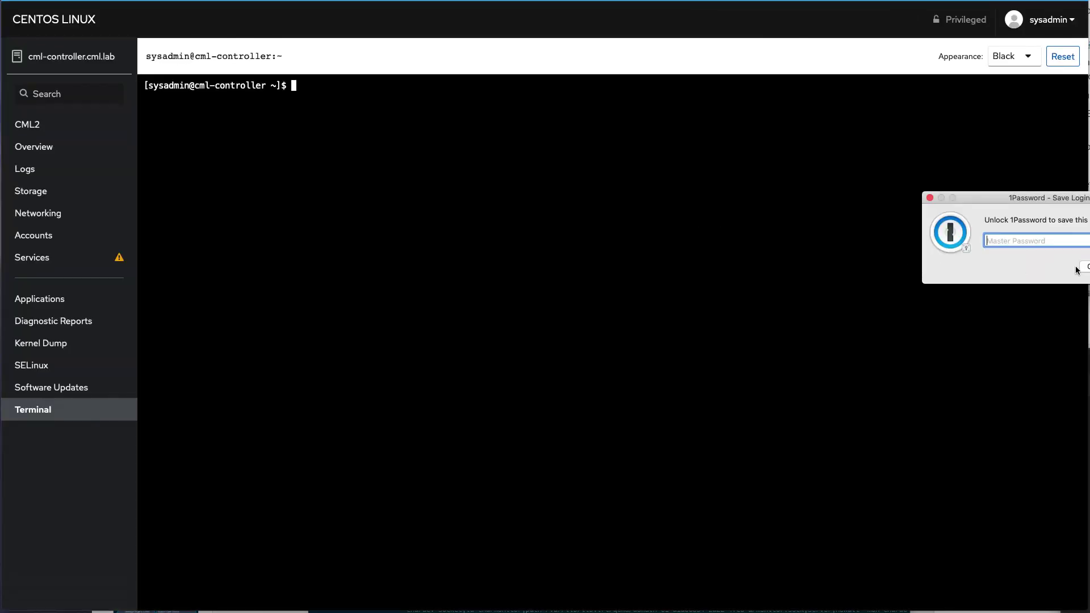
Step: Become root with sudo -E -s and reattach with tmux attach to see the update Complete!
click(1082, 267)
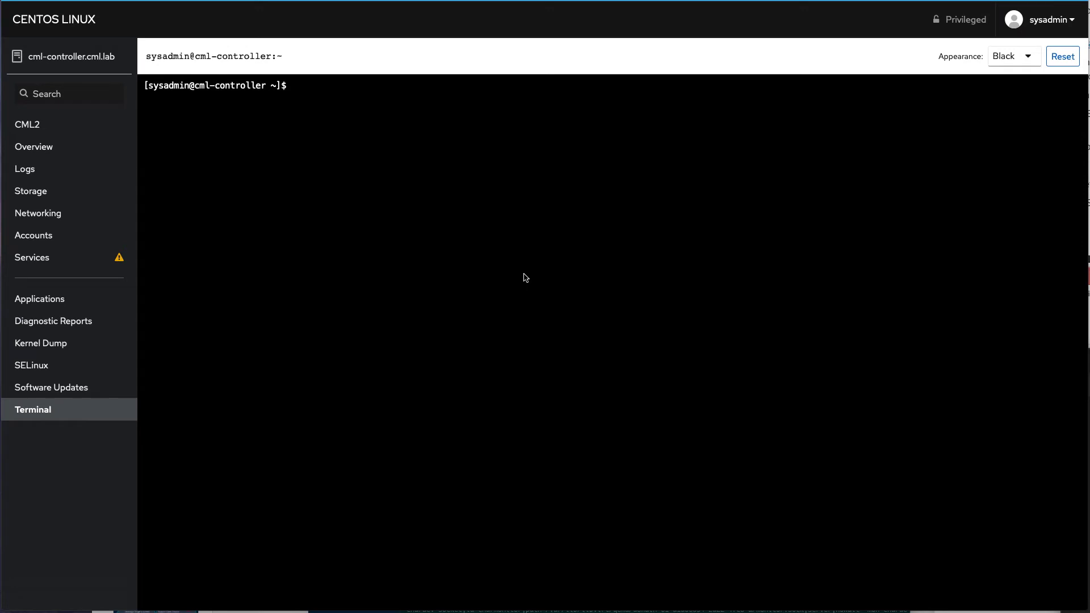
text(sudo -E -s)
key(Return)
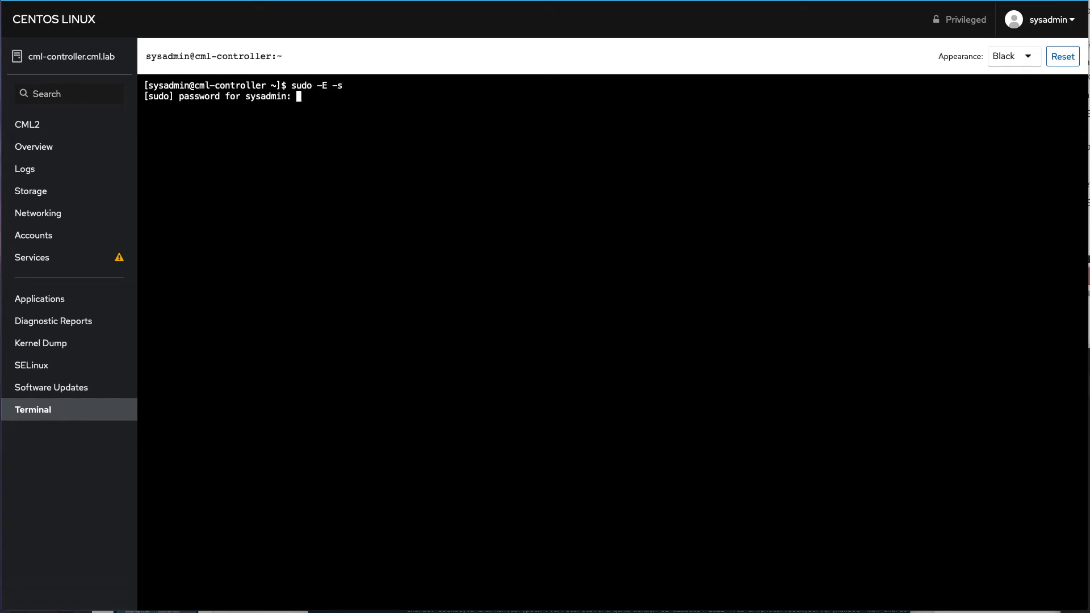
key(Return)
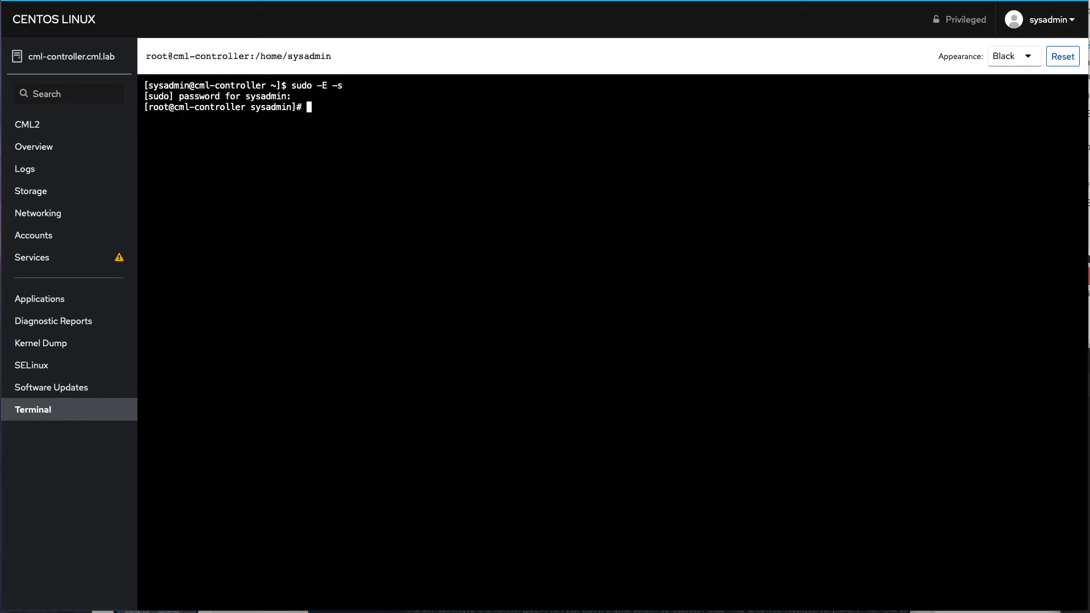
text(tmux attach)
key(Return)
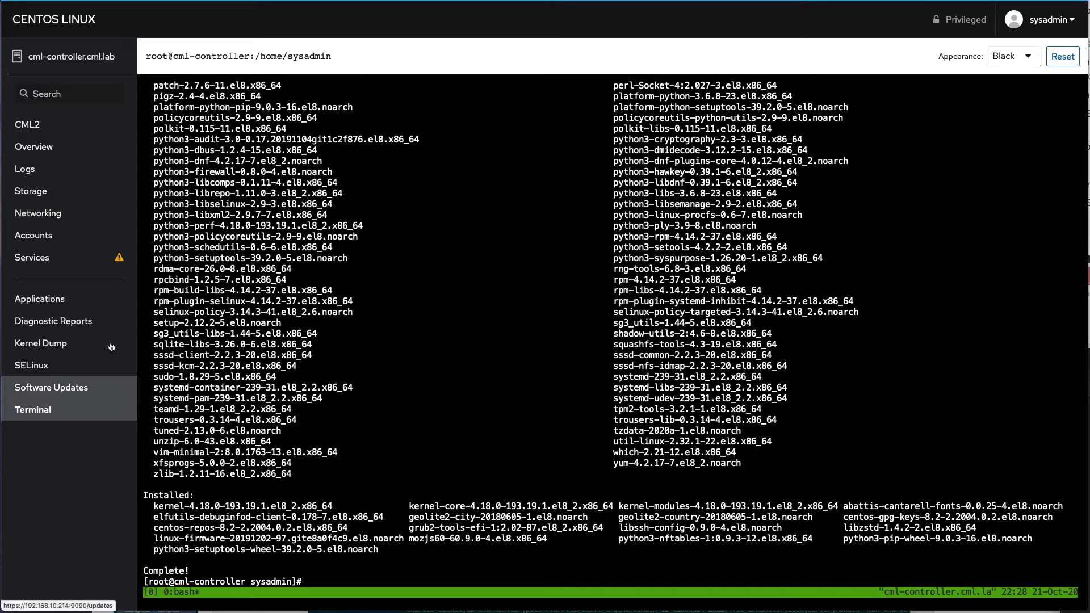
Step: On the CML2 page, expand Controller Software Upgrade and request Upgrade Controller
click(73, 130)
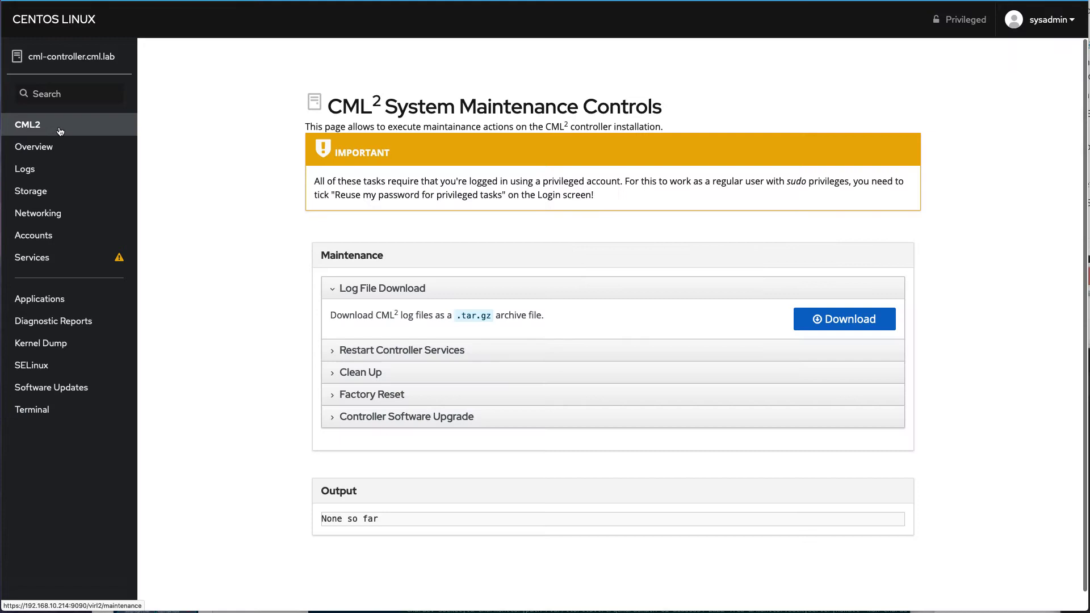
click(331, 417)
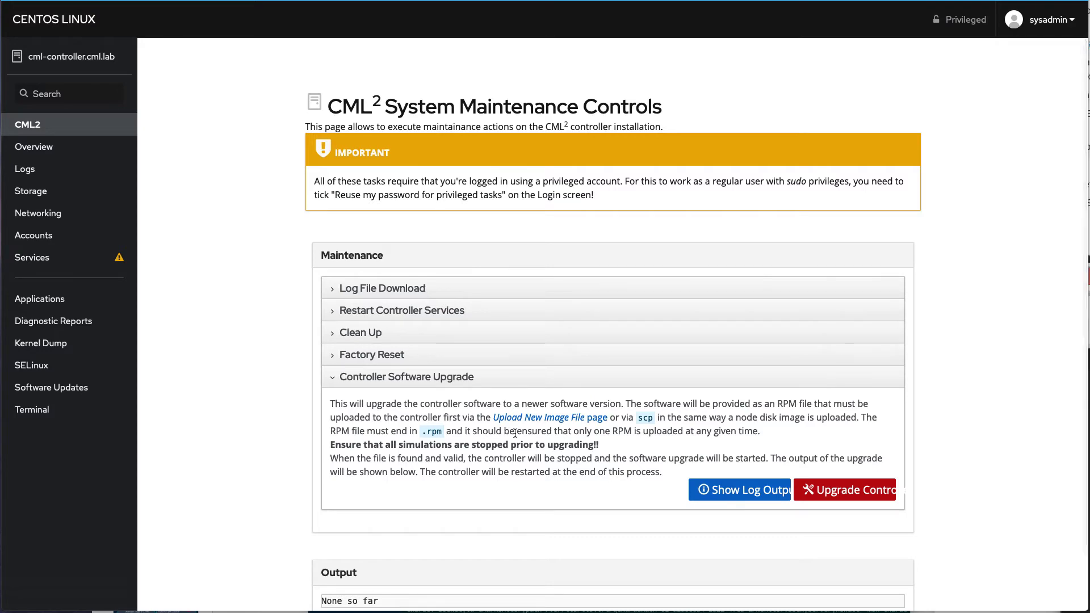
click(842, 491)
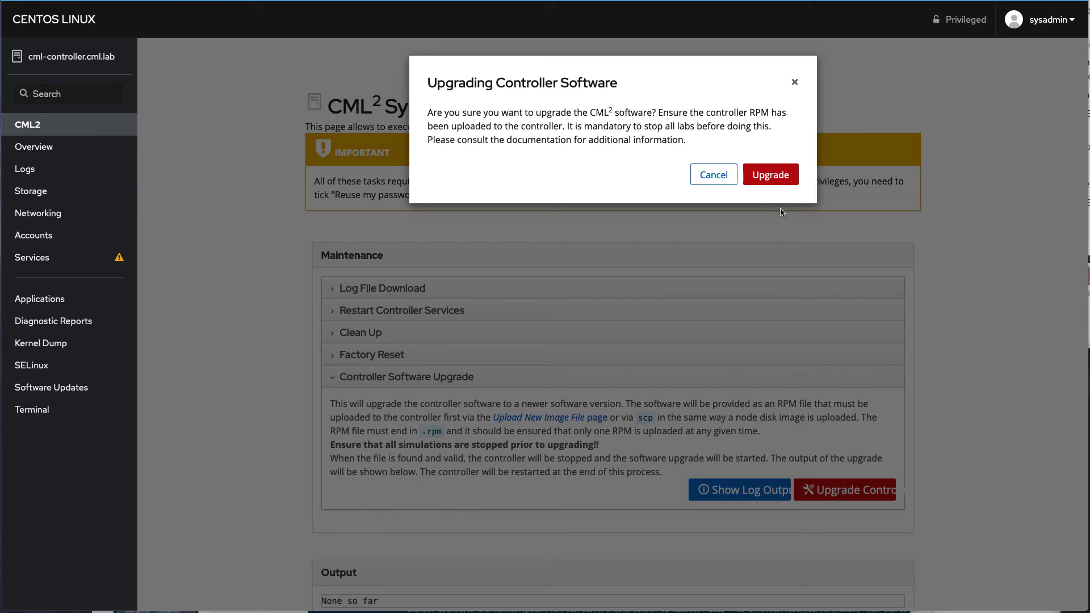
Step: Confirm the controller upgrade and follow the output until Upgrade process done
click(775, 179)
scroll(734, 271, down, 2)
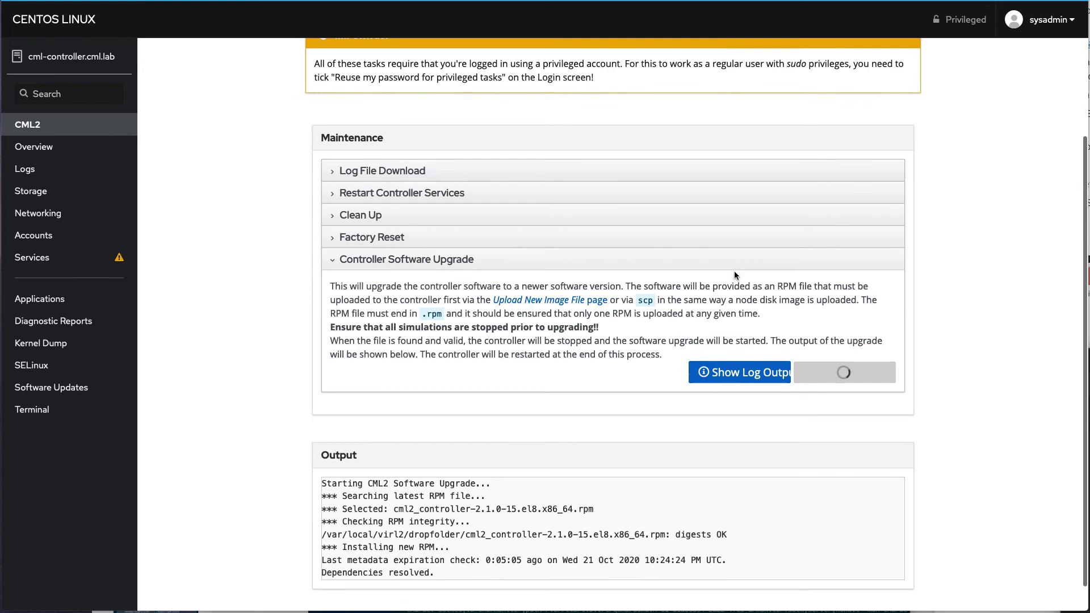
scroll(734, 272, down, 4)
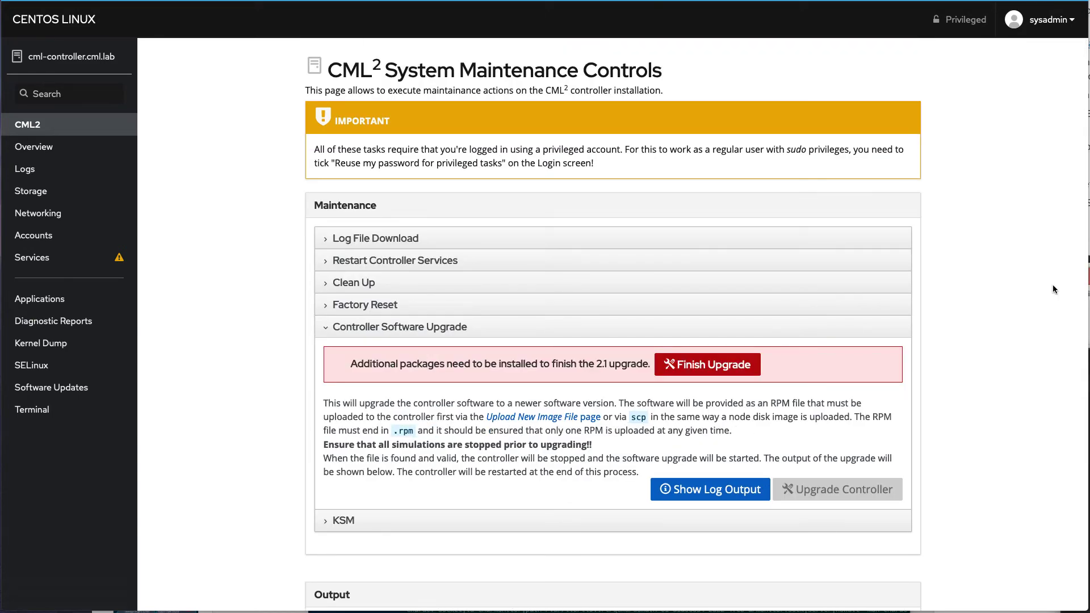
Step: Log out and back in to Cockpit, then re-expand Controller Software Upgrade
click(1050, 19)
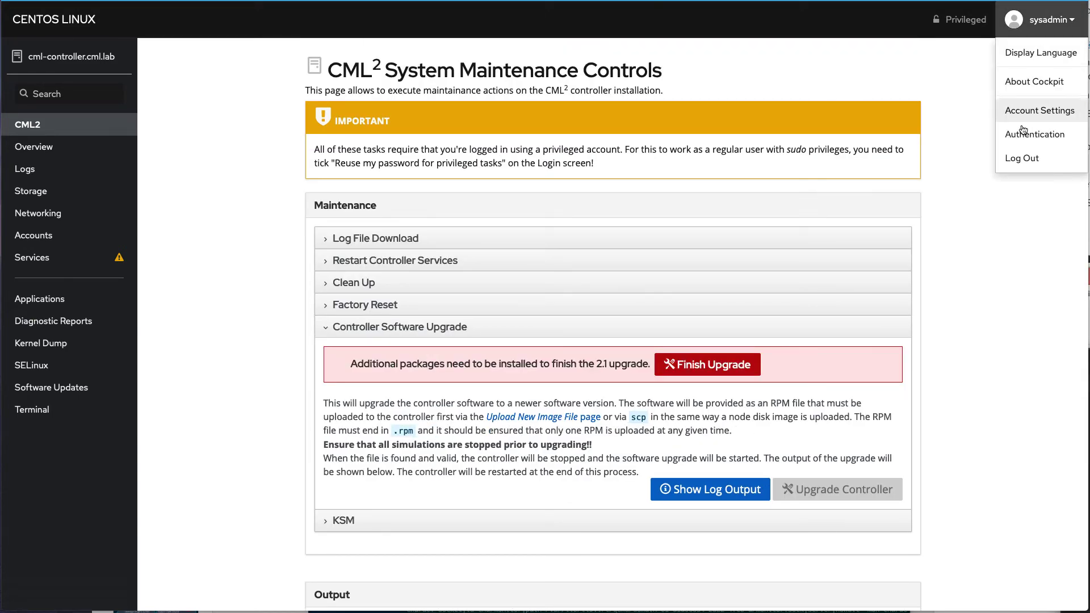
click(1018, 159)
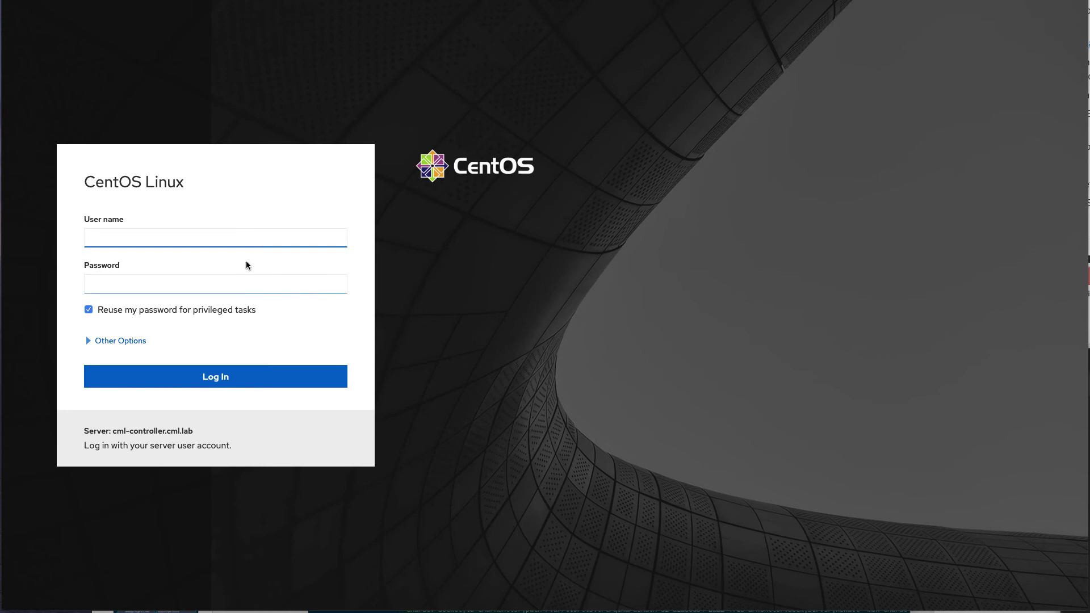
text(sysadmin)
key(Tab)
text(*******)
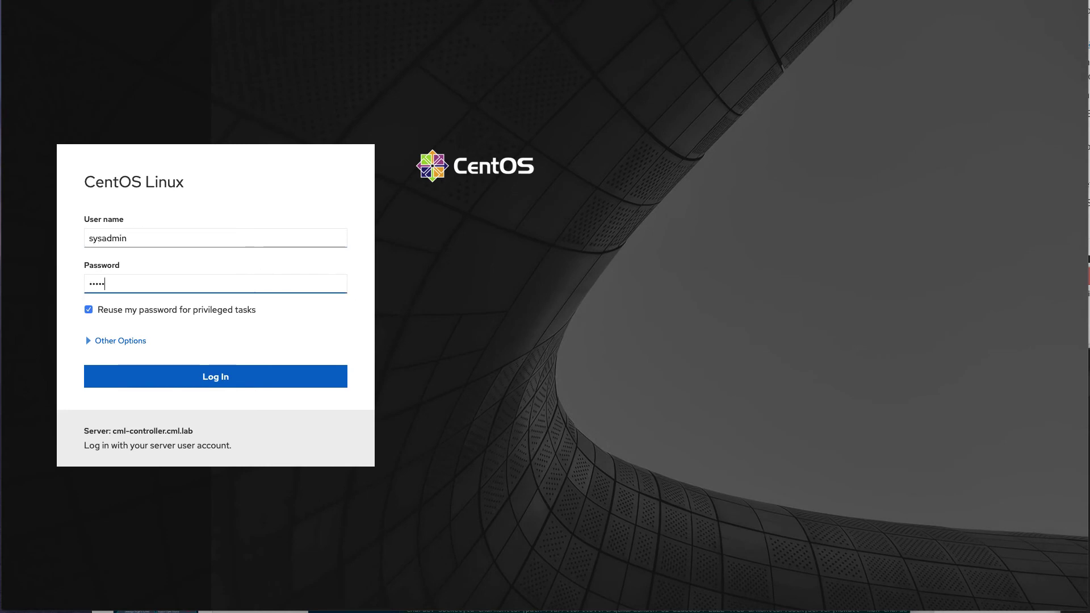
key(Return)
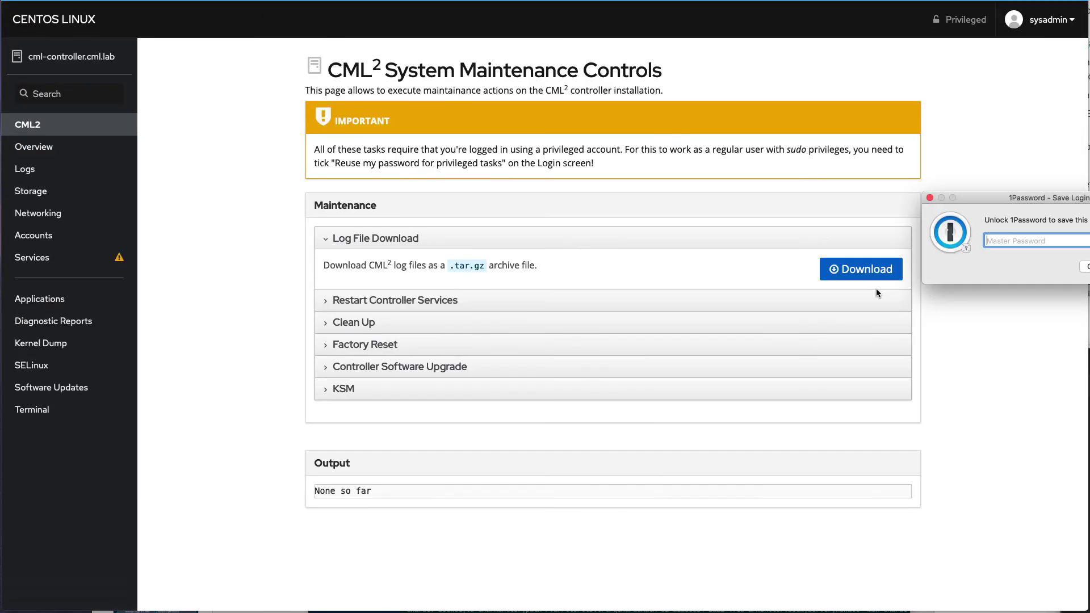
click(1082, 266)
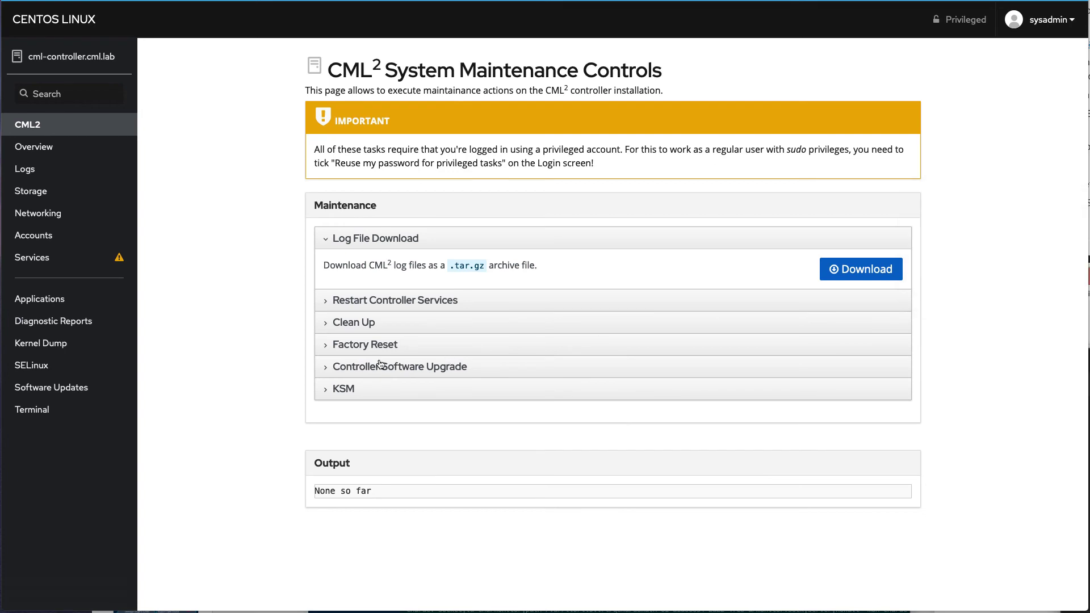
click(324, 369)
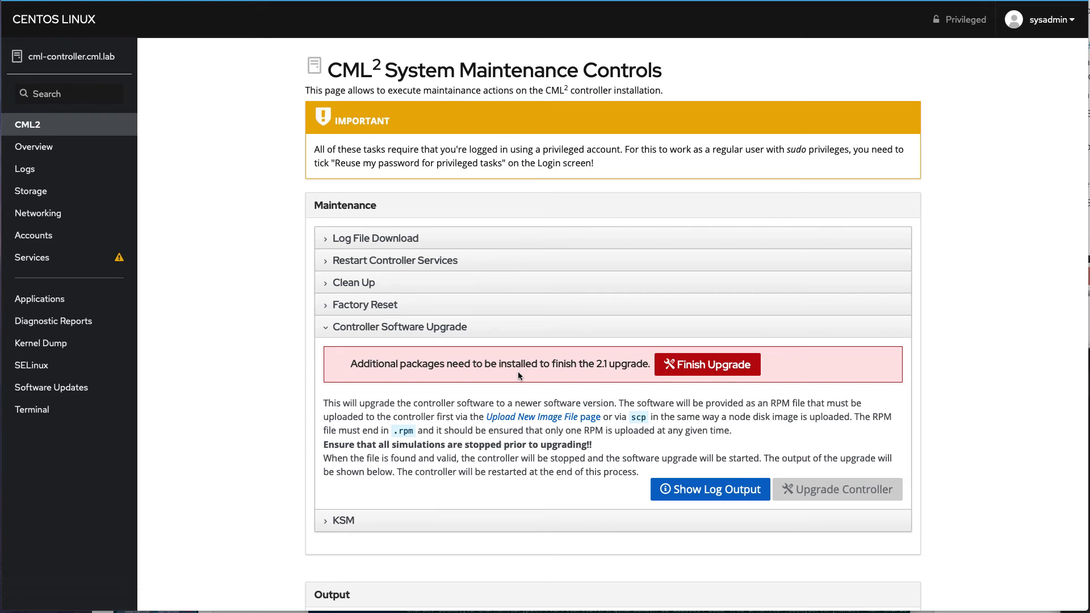
Step: Confirm Finish Upgrade so the controller reboots to the CML 2.1.0-b15 login page
click(712, 372)
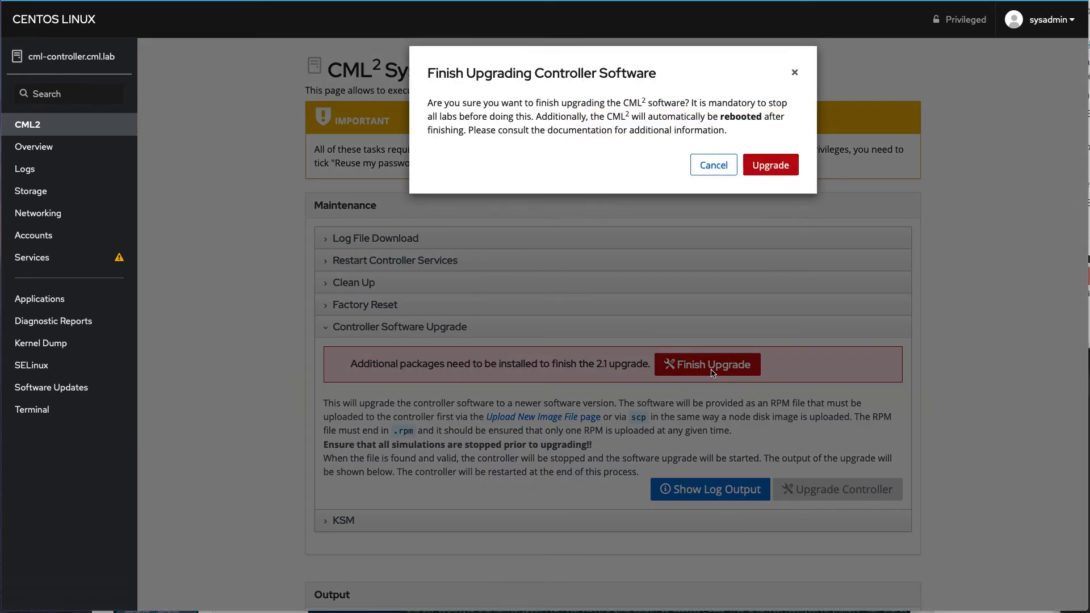
click(773, 170)
scroll(619, 369, down, 5)
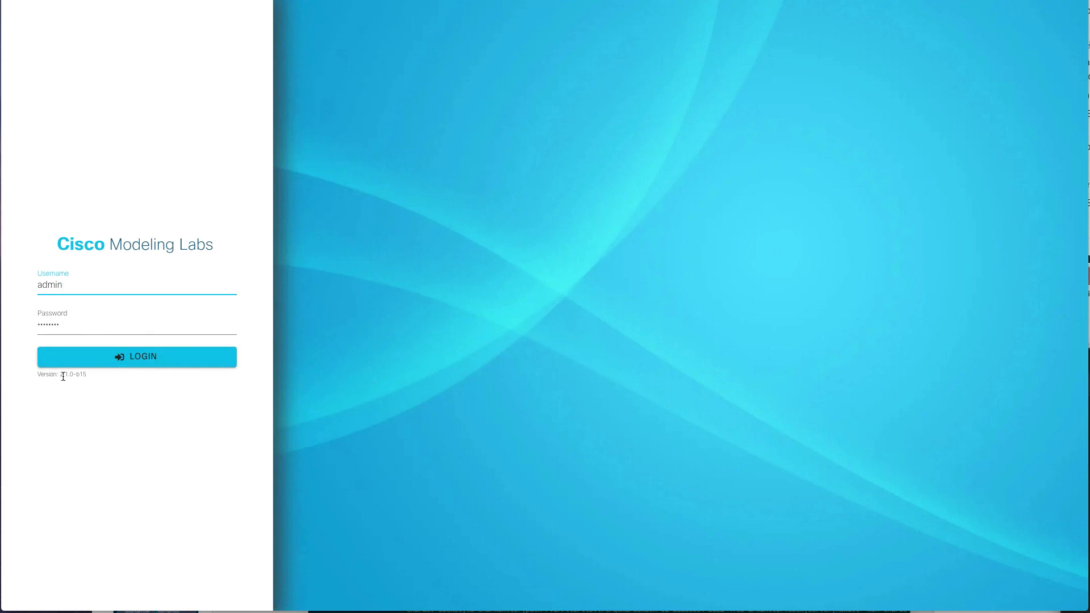
Step: Log in to the CML 2.1 dashboard showing seven labs, then reconnect the server to Status OK
click(136, 363)
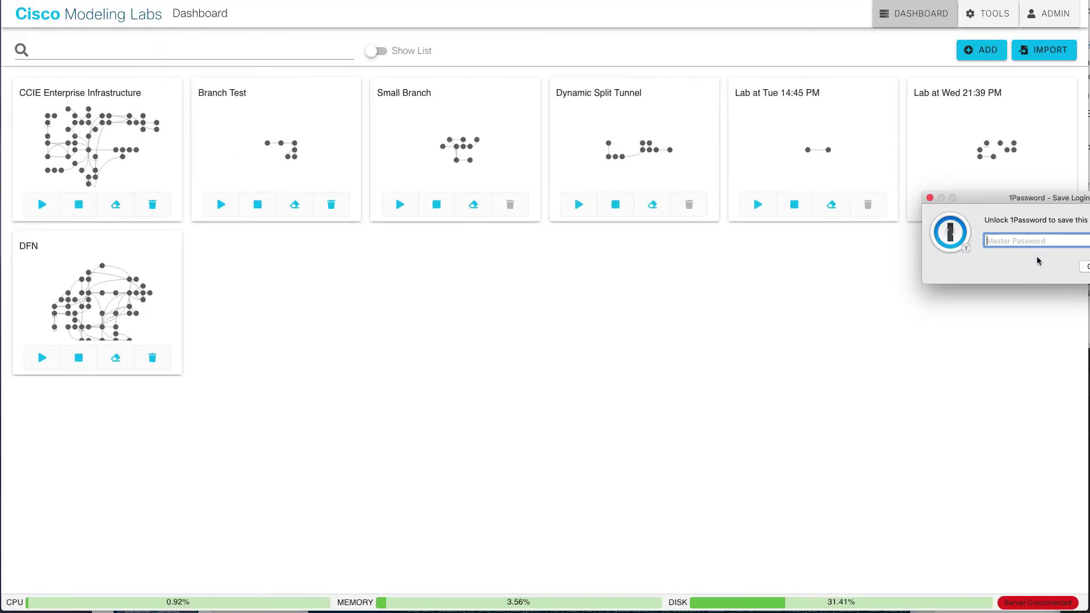
key(Escape)
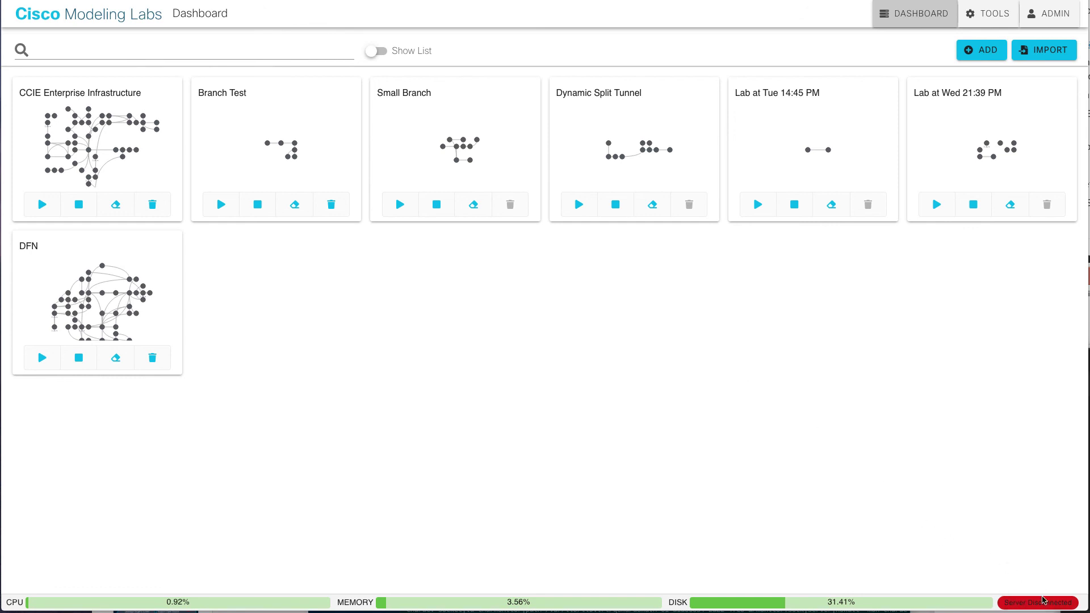
click(1036, 606)
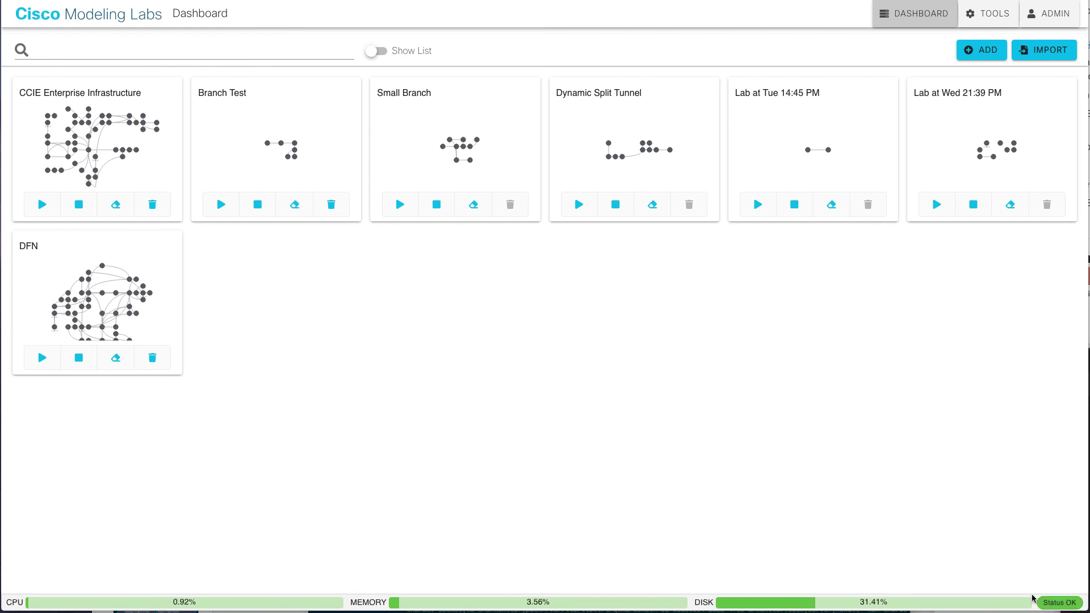